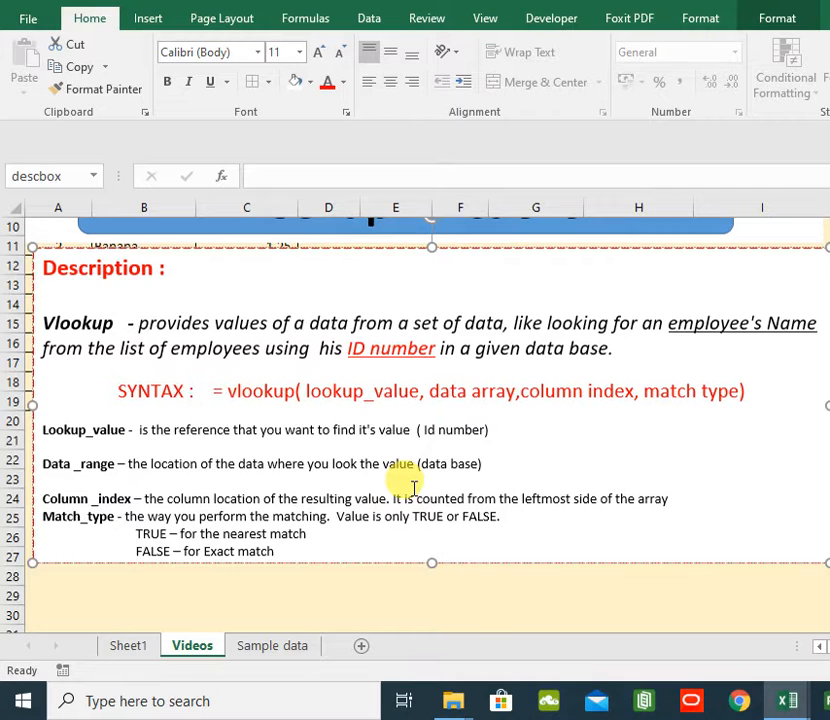
# - Scroll through the VLOOKUP description and the price exercise table on the Videos sheet
pyautogui.scroll(2, 413, 488)
pyautogui.scroll(-1, 430, 476)
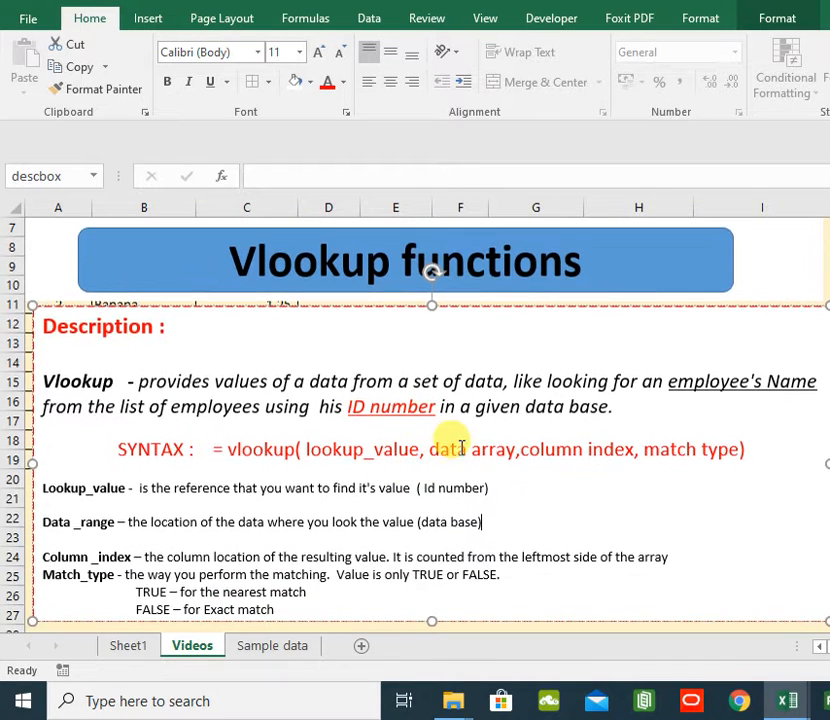
pyautogui.scroll(2, 459, 445)
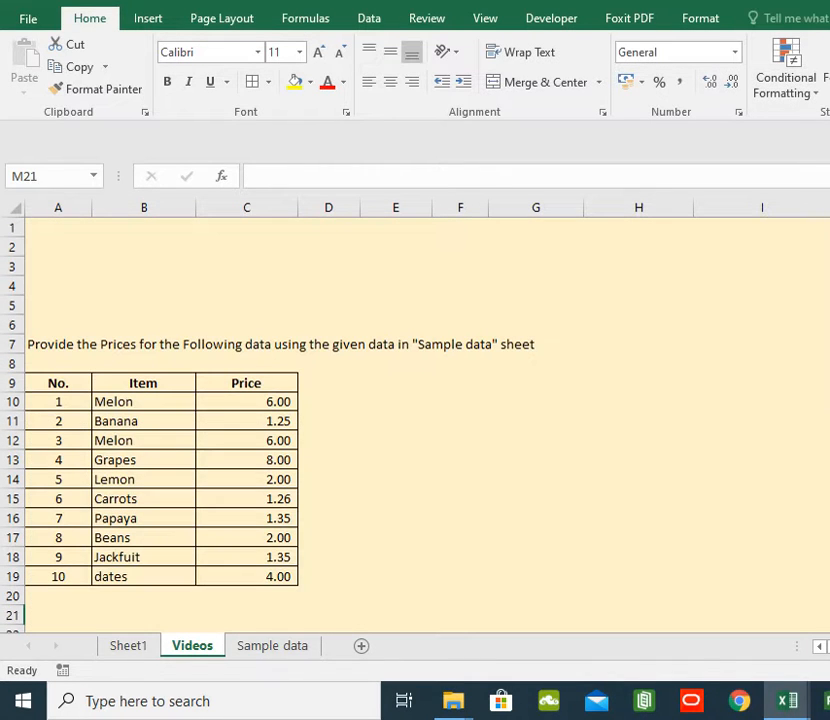
pyautogui.scroll(-2, 452, 393)
pyautogui.scroll(2, 452, 400)
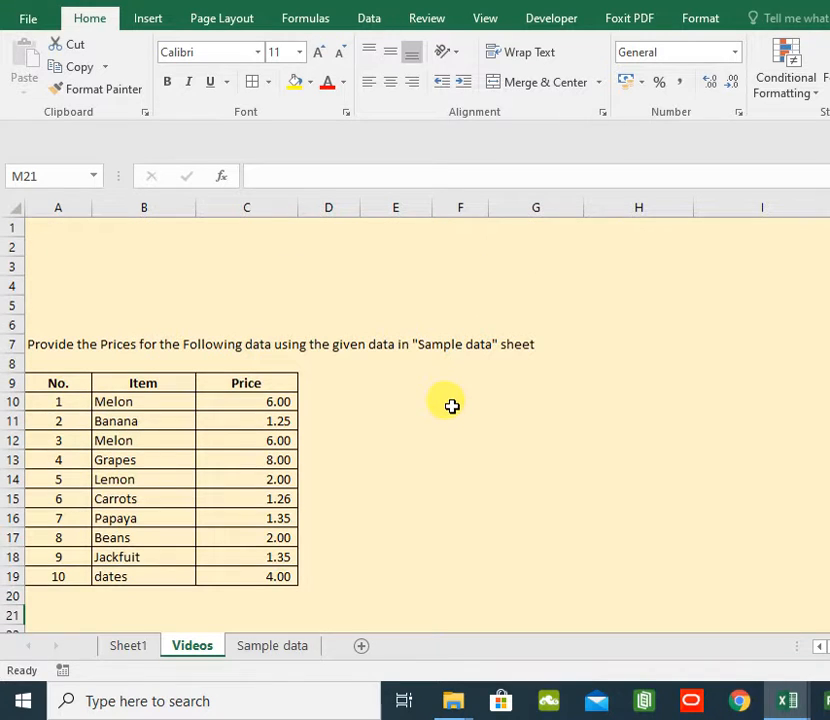
# - Examine the item, price and unit table on the Sample data sheet by selecting its columns
pyautogui.click(288, 647)
pyautogui.scroll(-2, 324, 387)
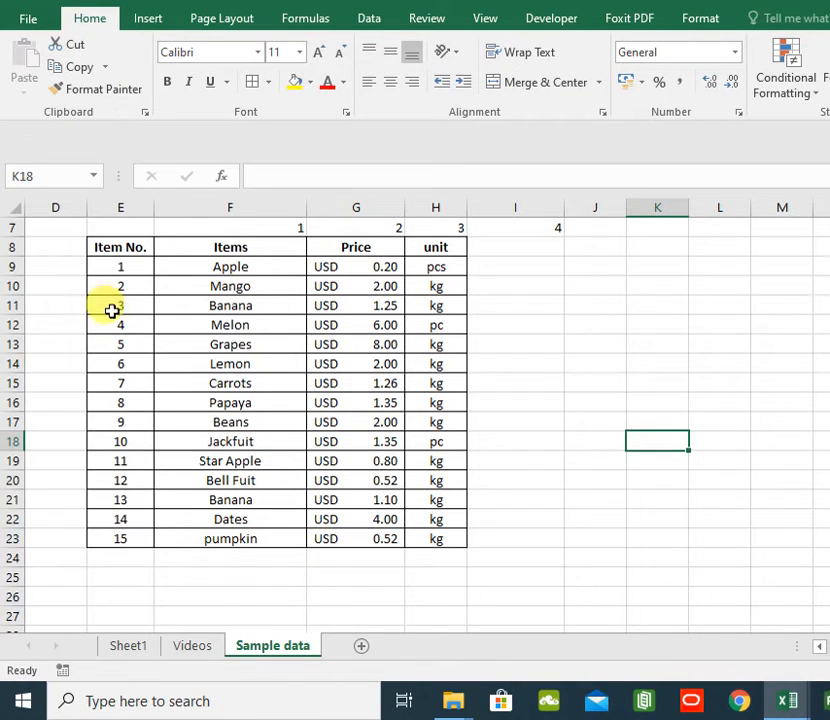
pyautogui.click(122, 252)
pyautogui.moveTo(122, 268); pyautogui.dragTo(440, 548)
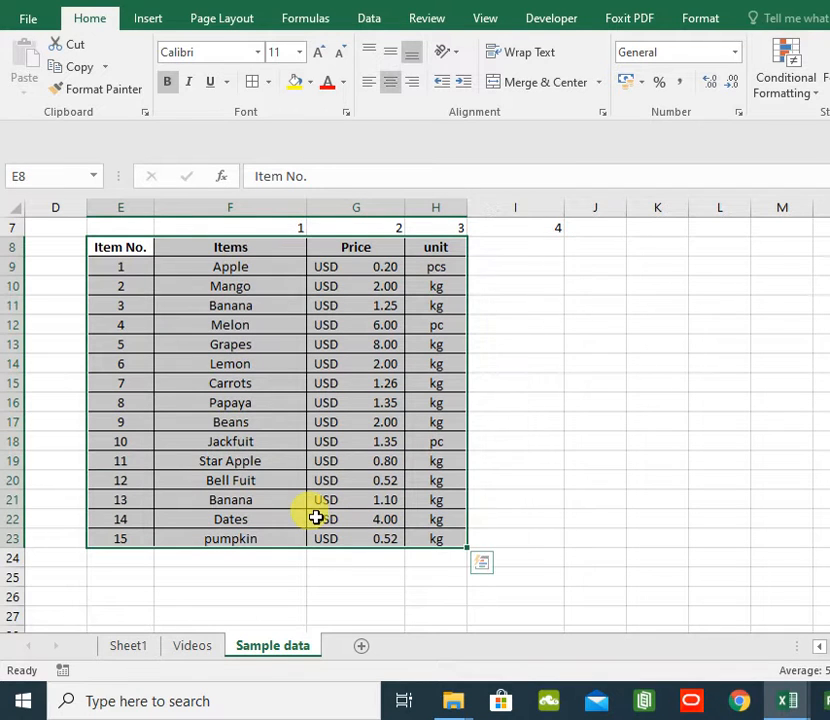
pyautogui.click(322, 422)
pyautogui.moveTo(230, 247); pyautogui.dragTo(225, 540)
pyautogui.scroll(2, 398, 417)
pyautogui.moveTo(370, 366); pyautogui.dragTo(352, 611)
pyautogui.click(430, 365)
pyautogui.scroll(-1, 459, 383)
pyautogui.scroll(-3, 154, 245)
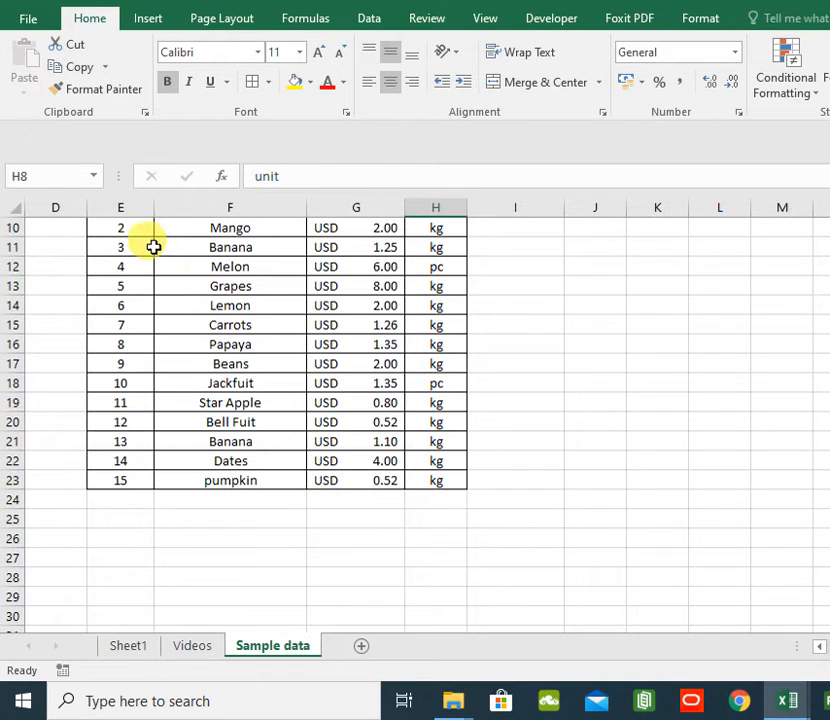
pyautogui.scroll(1, 154, 245)
pyautogui.moveTo(137, 252); pyautogui.dragTo(135, 535)
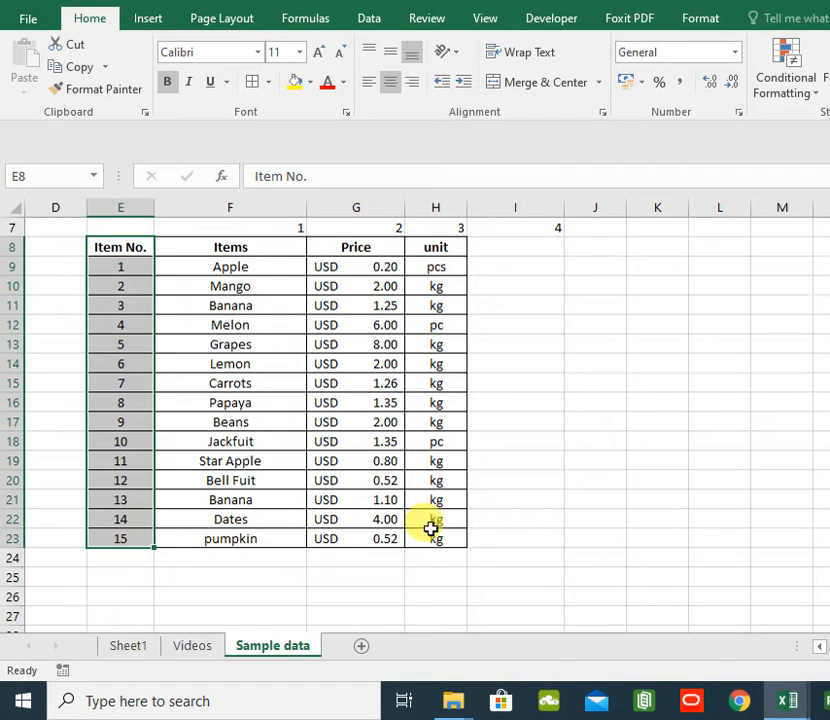
# - Return to the Videos sheet and clear the existing prices in C10:C19
pyautogui.click(203, 650)
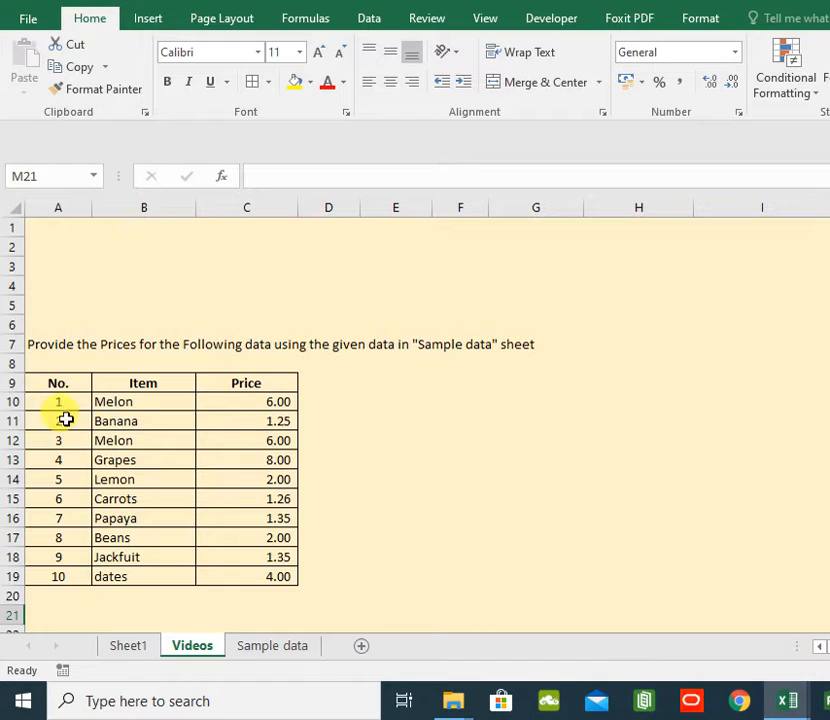
pyautogui.moveTo(69, 400); pyautogui.dragTo(72, 577)
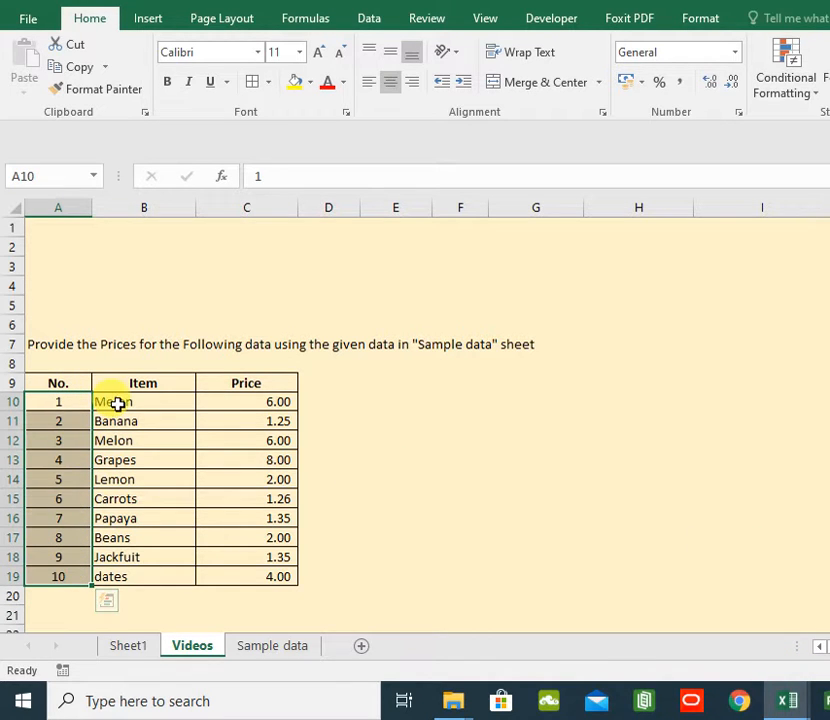
pyautogui.moveTo(258, 408); pyautogui.dragTo(261, 563)
pyautogui.press('Delete')
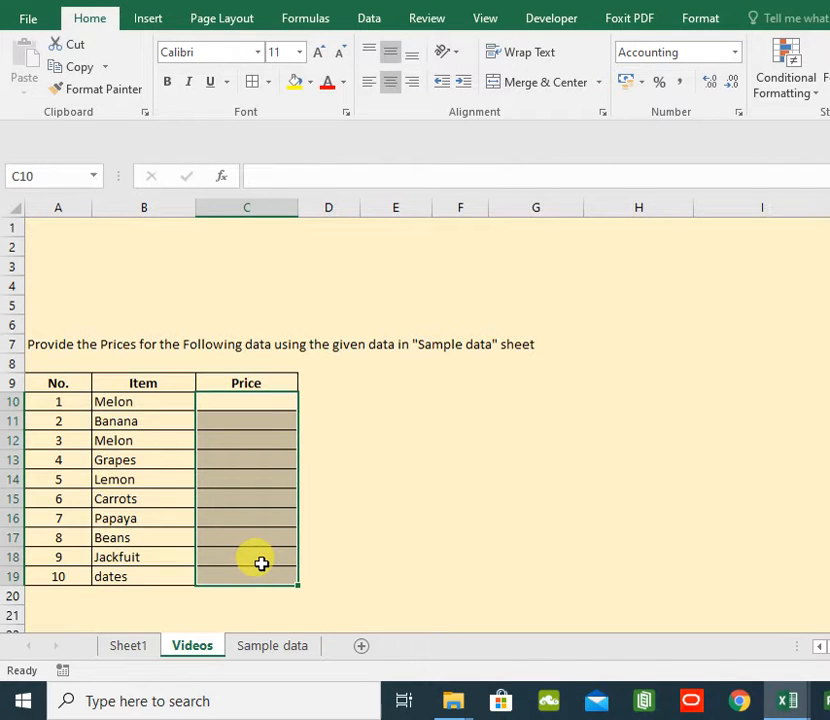
# - Start a VLOOKUP formula in cell C10 using B10 as the lookup value
pyautogui.moveTo(141, 401); pyautogui.dragTo(121, 563)
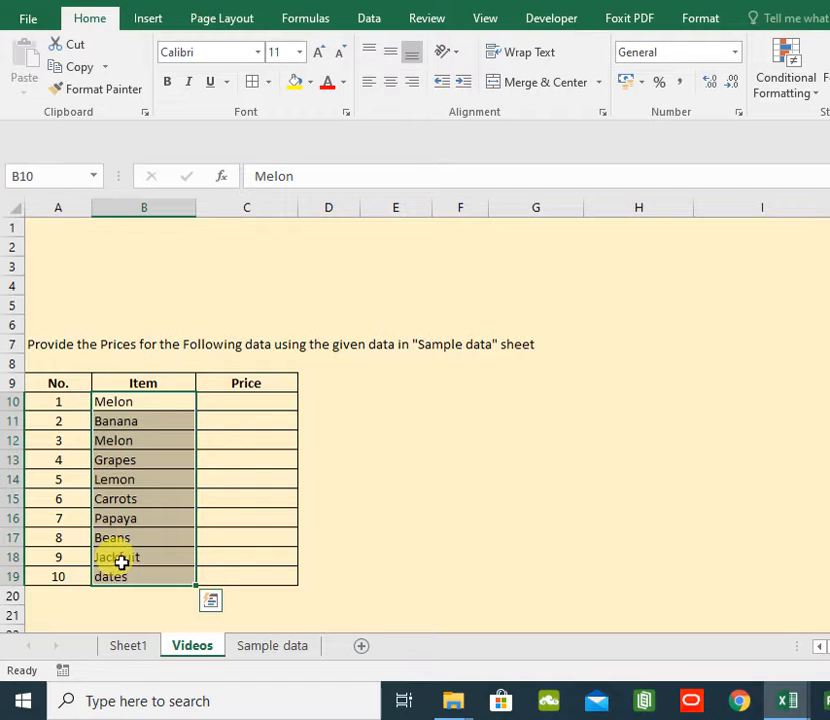
pyautogui.click(460, 498)
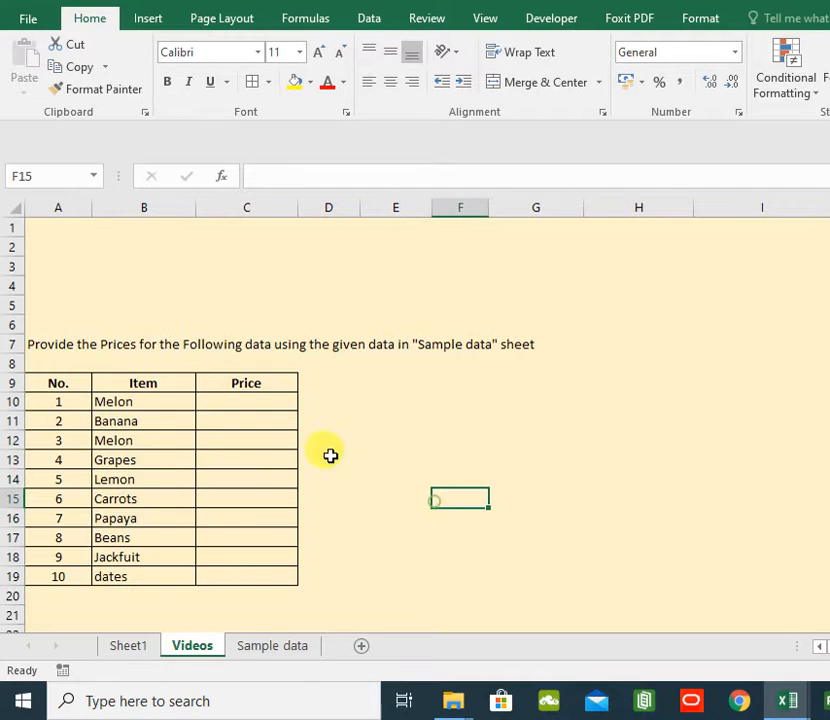
pyautogui.click(274, 408)
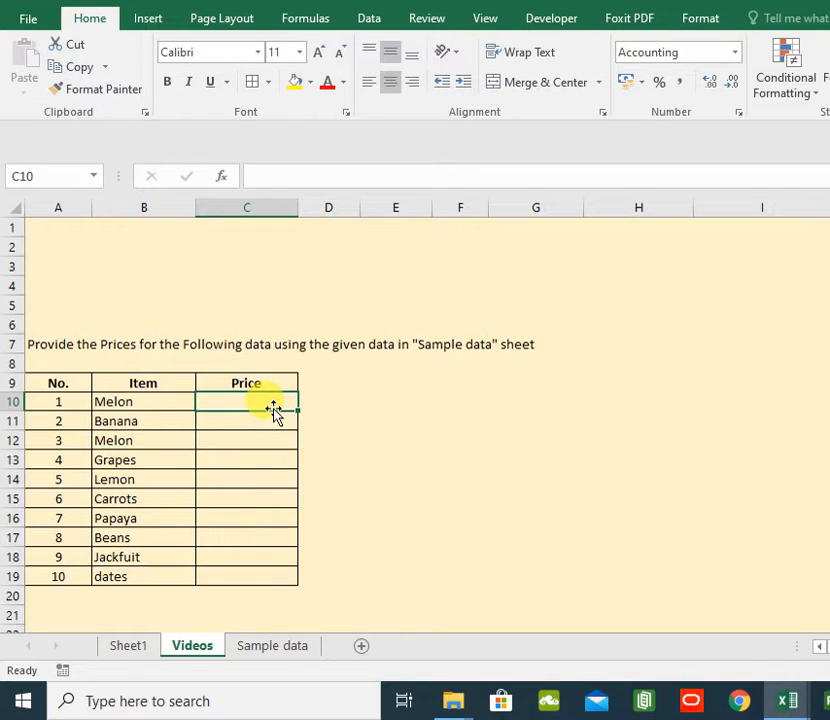
pyautogui.click(248, 472)
pyautogui.click(226, 398)
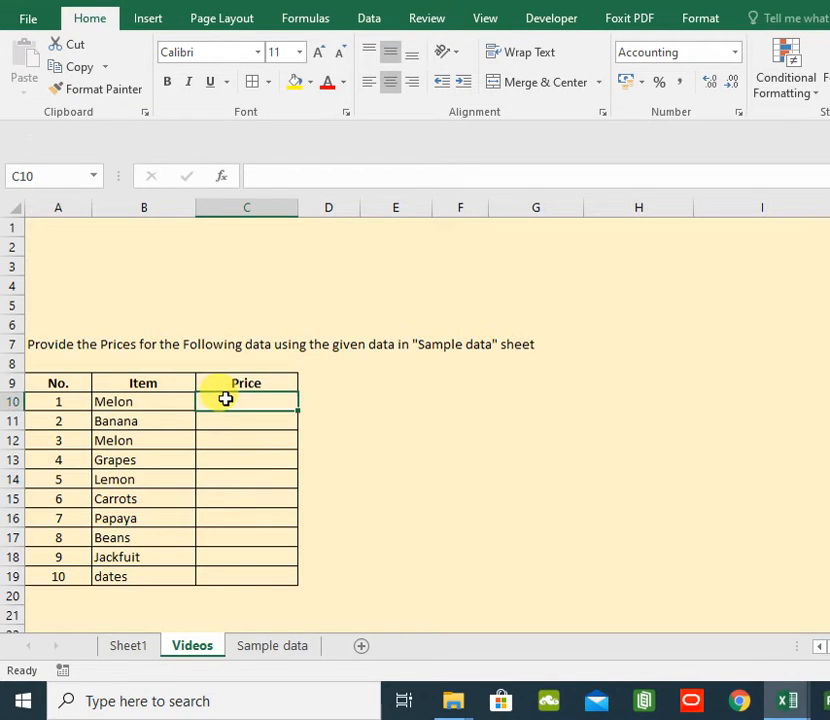
pyautogui.write('=v')
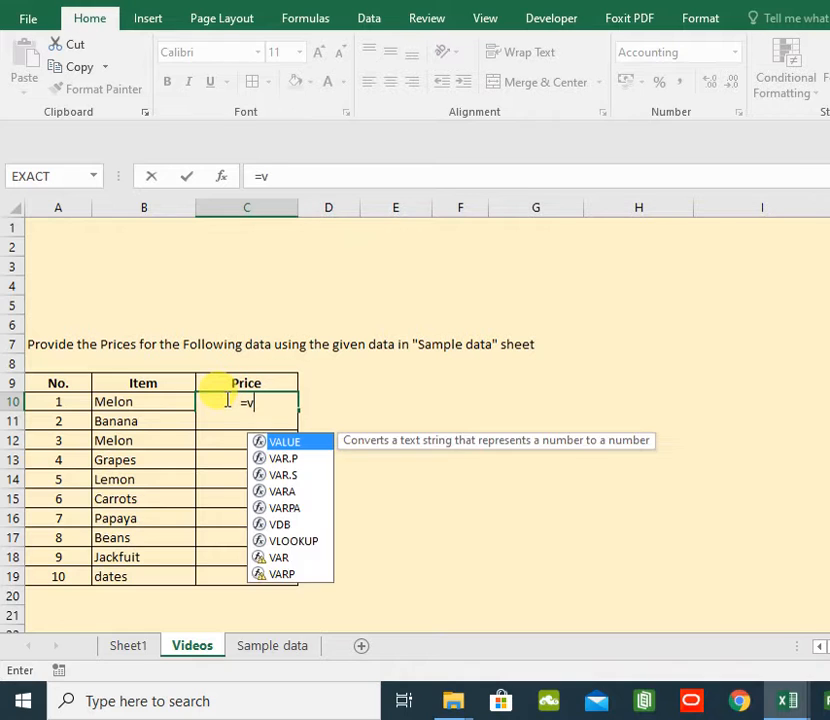
pyautogui.write('lookup')
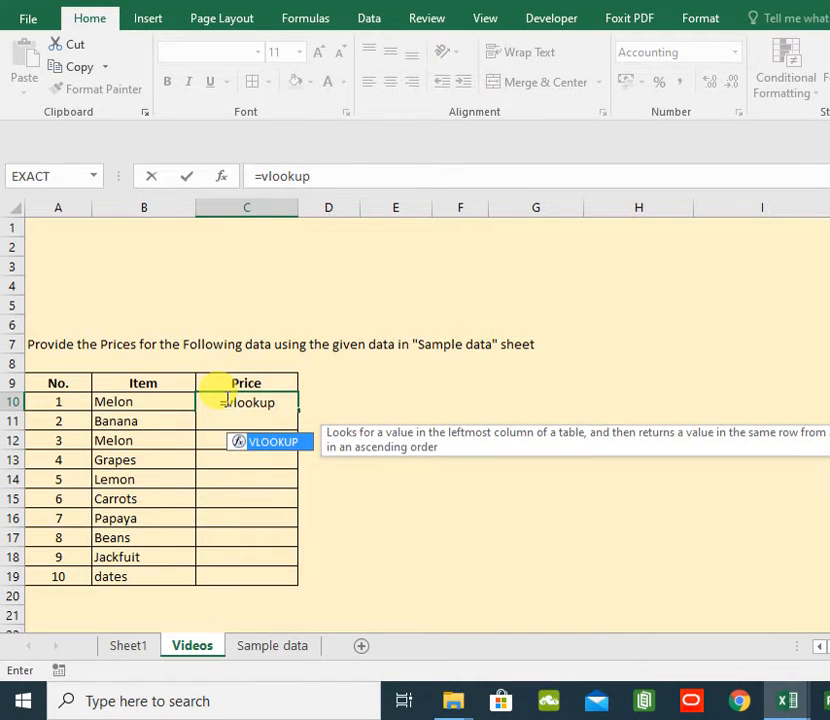
pyautogui.write('(')
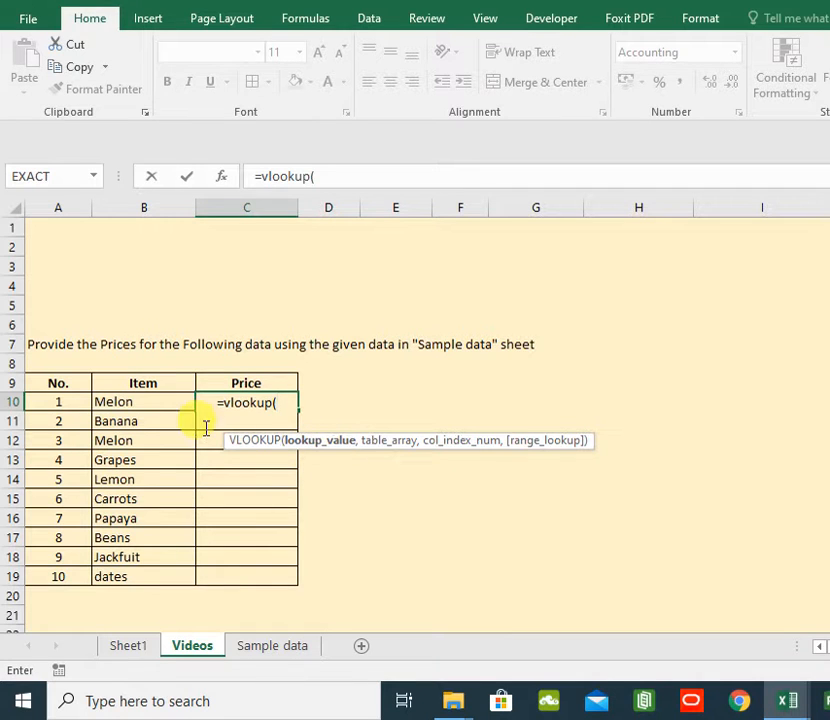
pyautogui.click(151, 403)
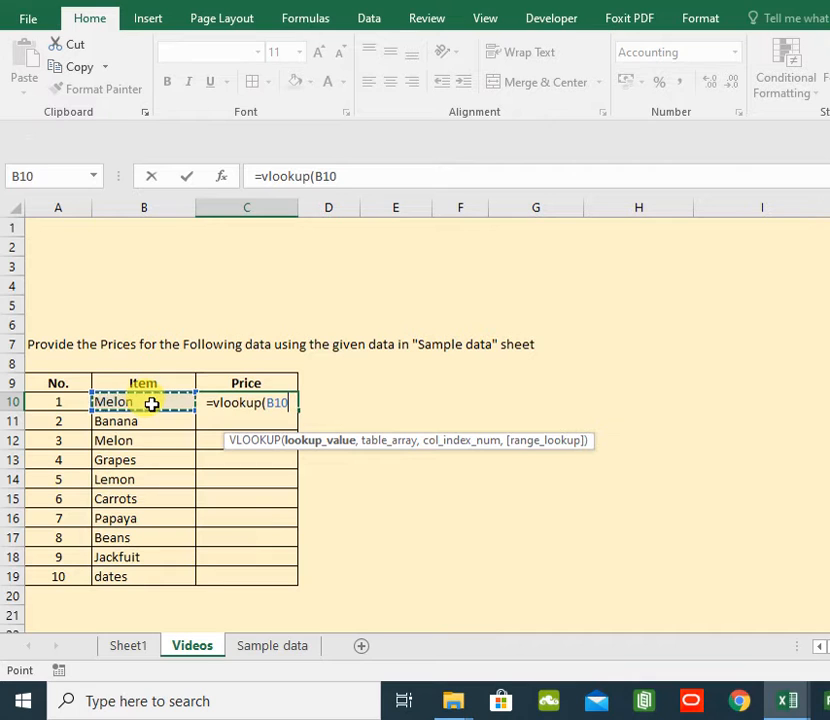
pyautogui.write(',')
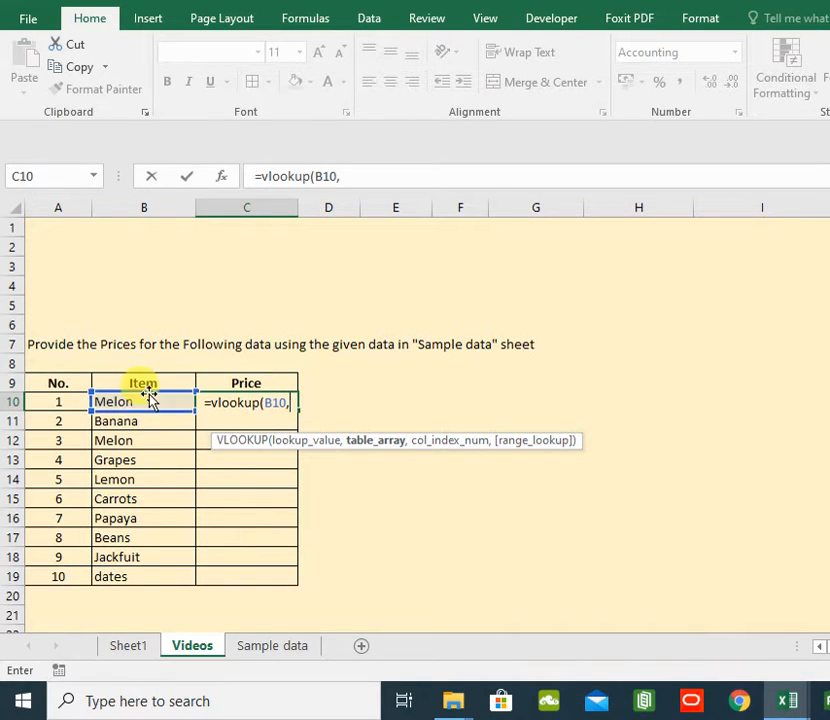
# - Complete the formula with table array 'Sample data'!F:H, column index 2 and FALSE, and enter it
pyautogui.click(287, 649)
pyautogui.moveTo(248, 208); pyautogui.dragTo(441, 305)
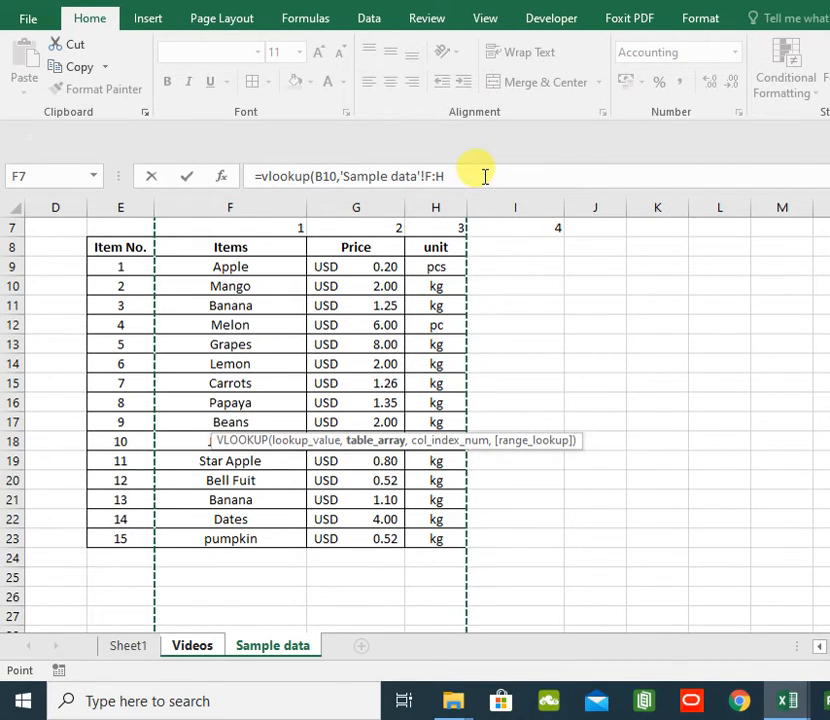
pyautogui.click(484, 176)
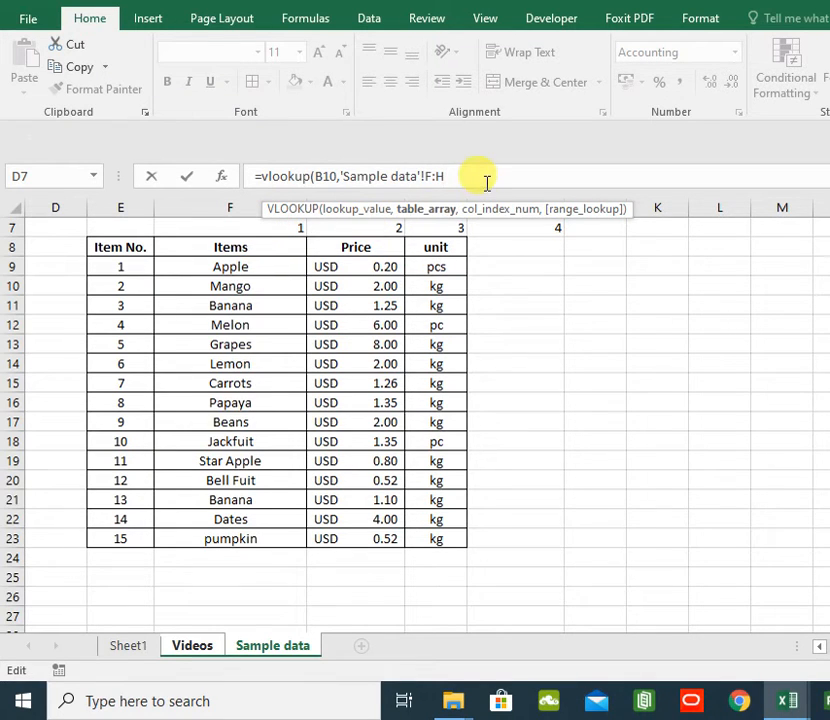
pyautogui.write(',')
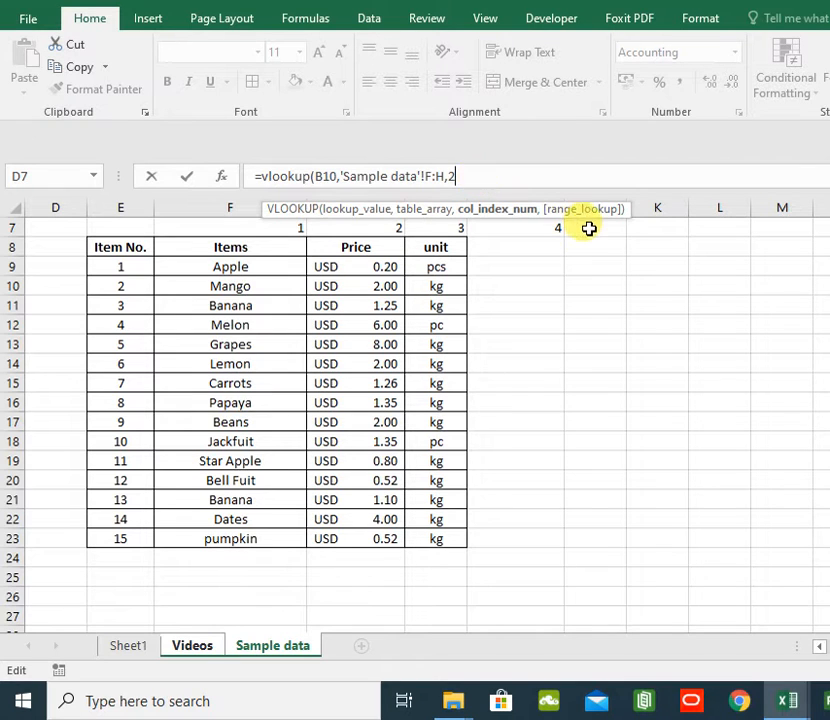
pyautogui.write('2,')
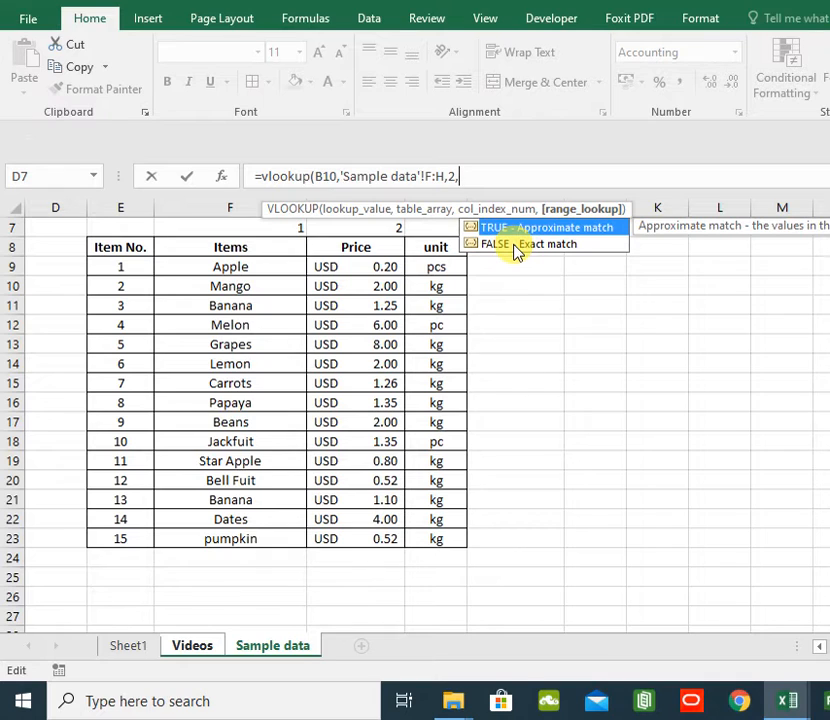
pyautogui.write('false')
pyautogui.doubleClick(516, 246)
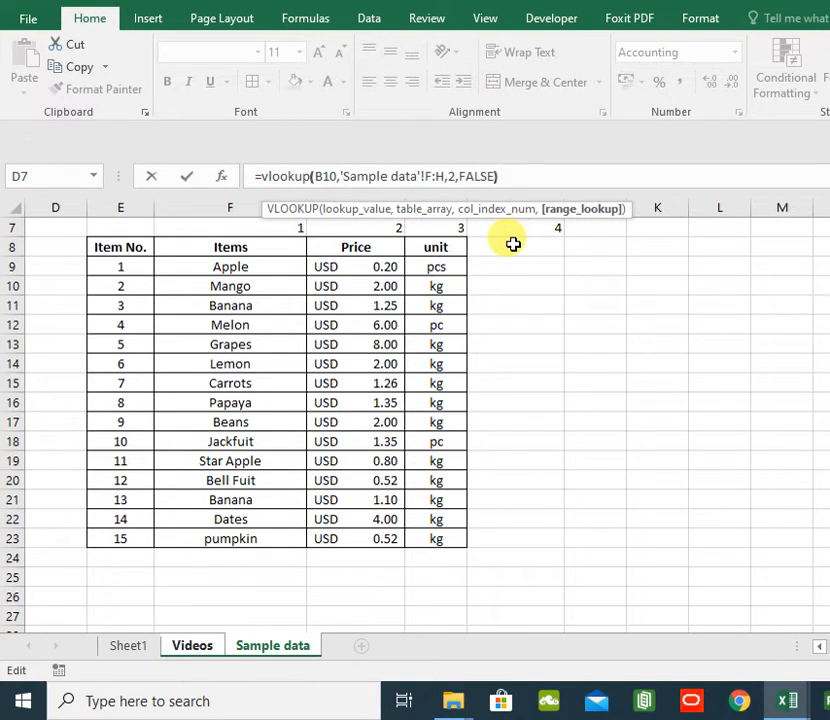
pyautogui.press('Return')
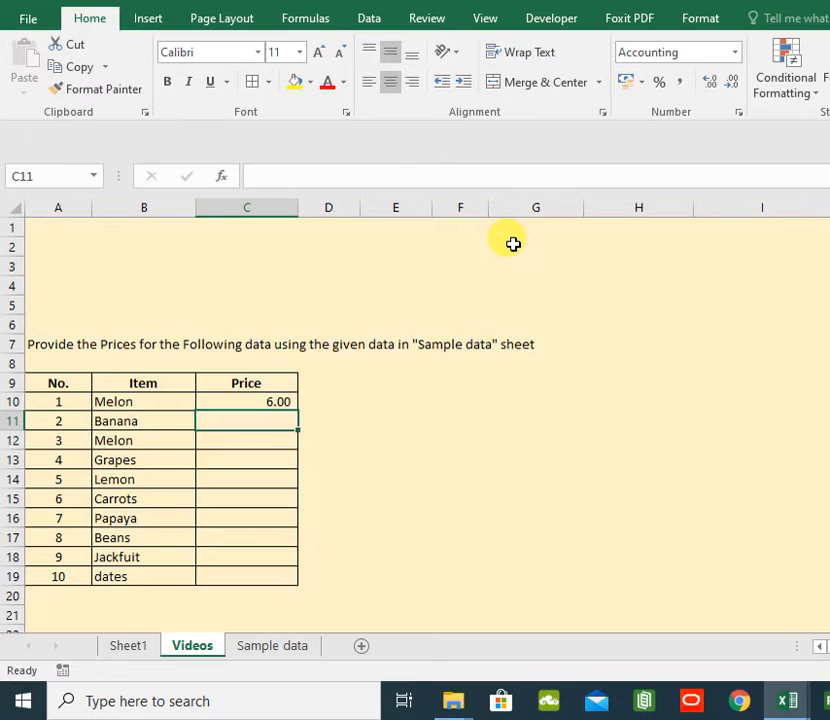
# - Compare the formula result in C10 with Melon's price on the Sample data sheet
pyautogui.click(230, 402)
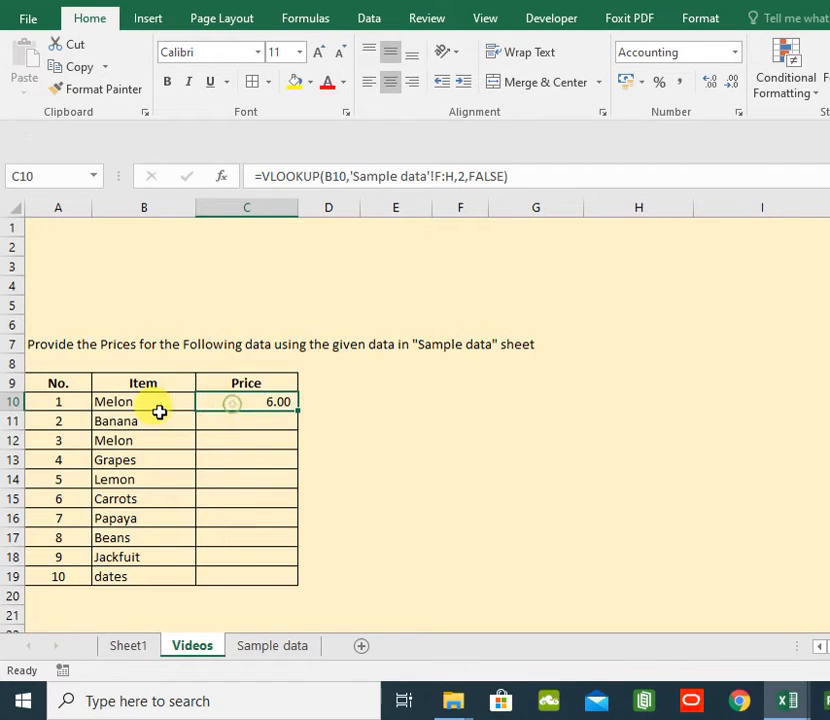
pyautogui.click(143, 404)
pyautogui.click(253, 401)
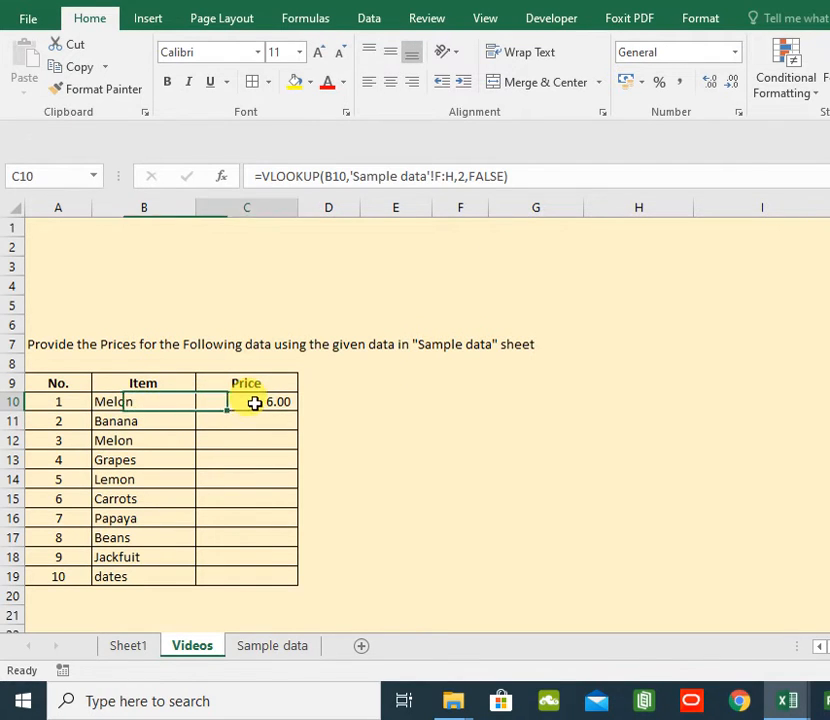
pyautogui.click(114, 401)
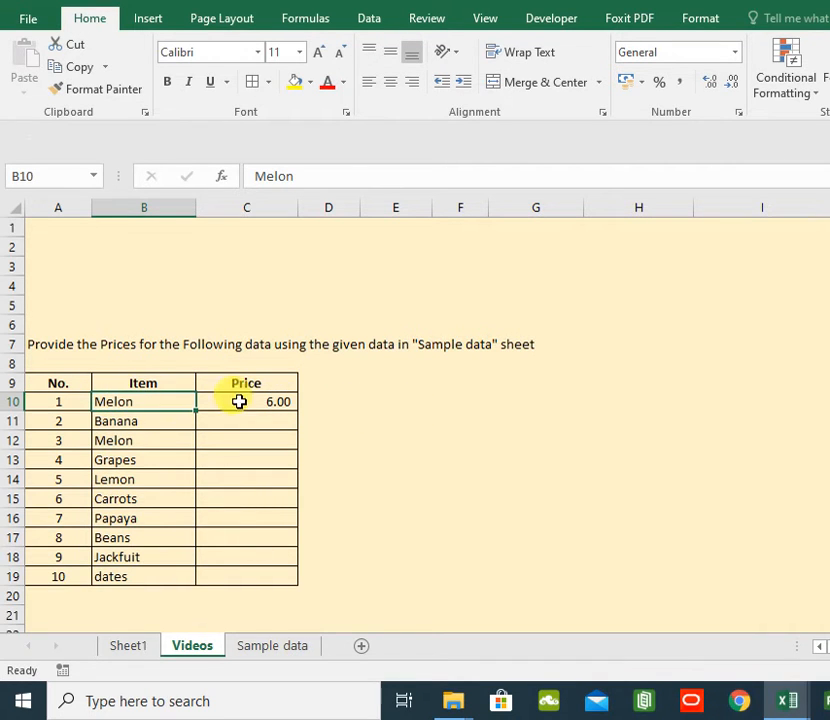
pyautogui.click(272, 400)
pyautogui.click(281, 649)
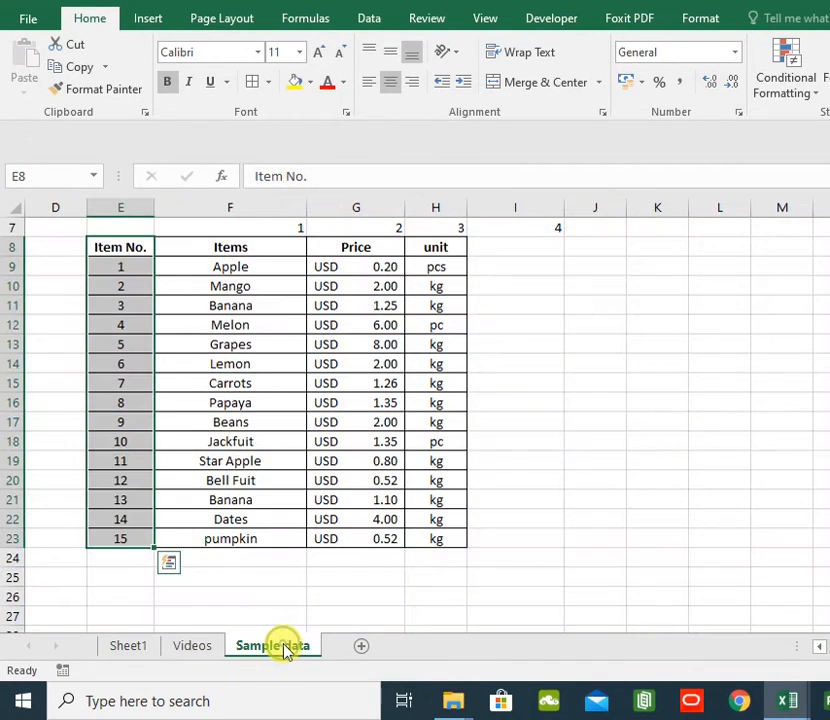
pyautogui.click(259, 326)
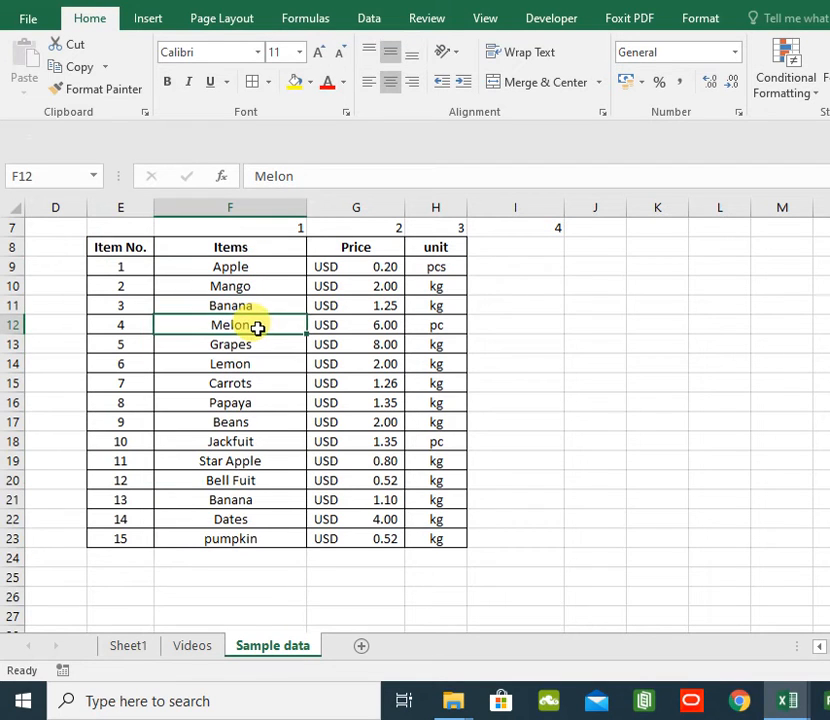
pyautogui.click(364, 327)
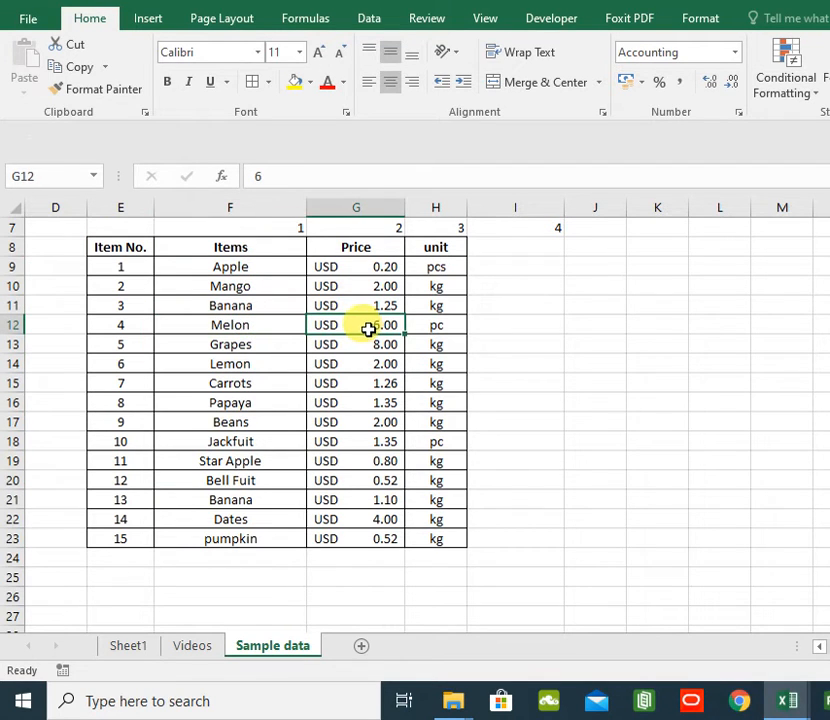
pyautogui.click(193, 646)
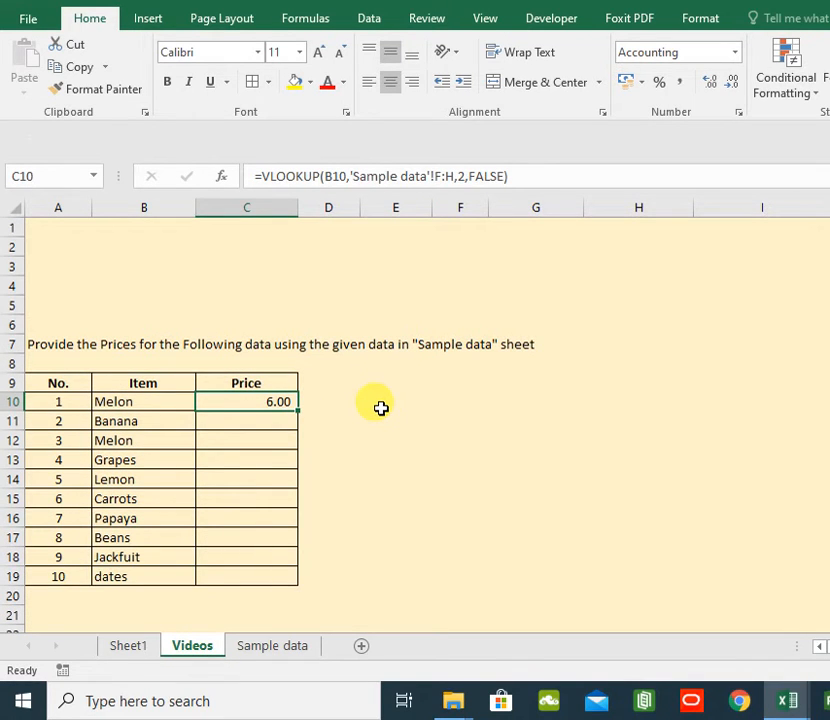
# - Fill the C10 formula down through C19 to return the remaining prices
pyautogui.click(215, 541)
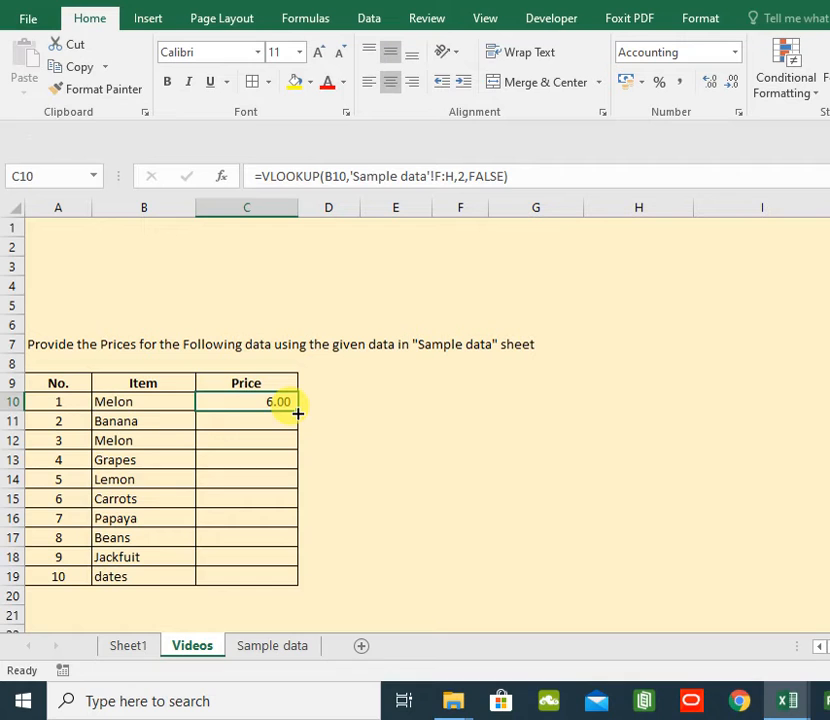
pyautogui.moveTo(297, 412); pyautogui.dragTo(287, 588)
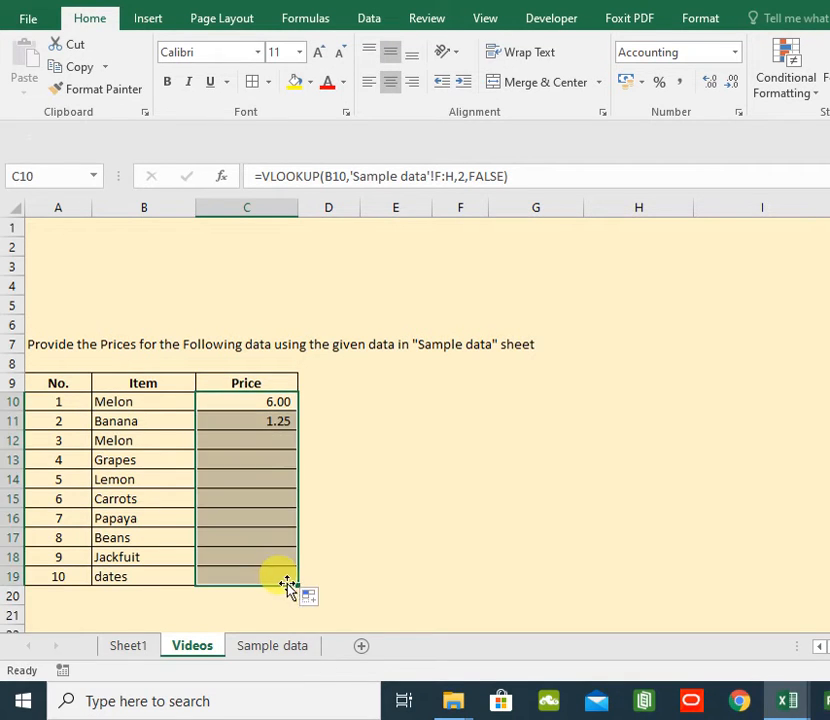
pyautogui.click(285, 400)
pyautogui.doubleClick(298, 411)
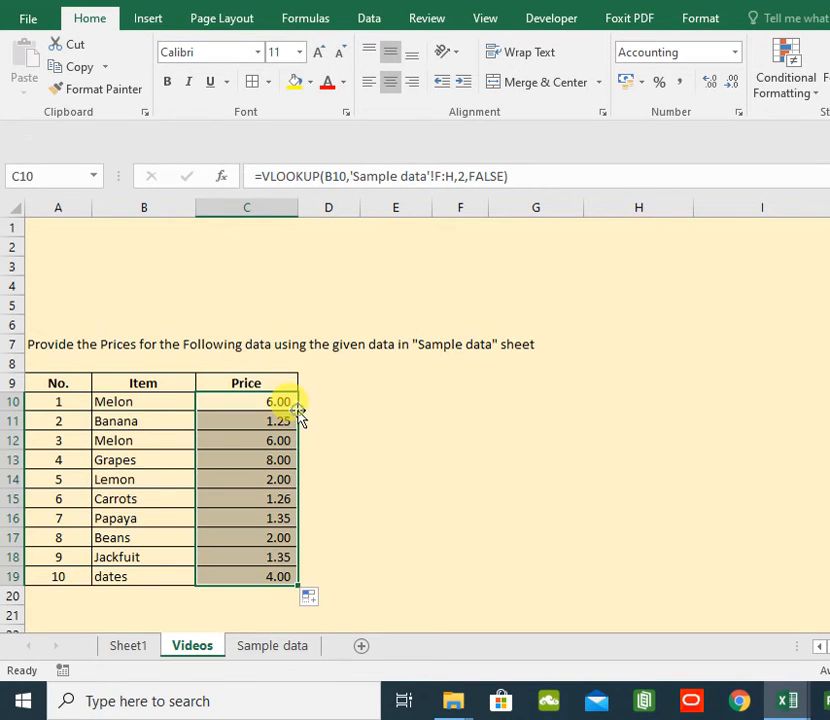